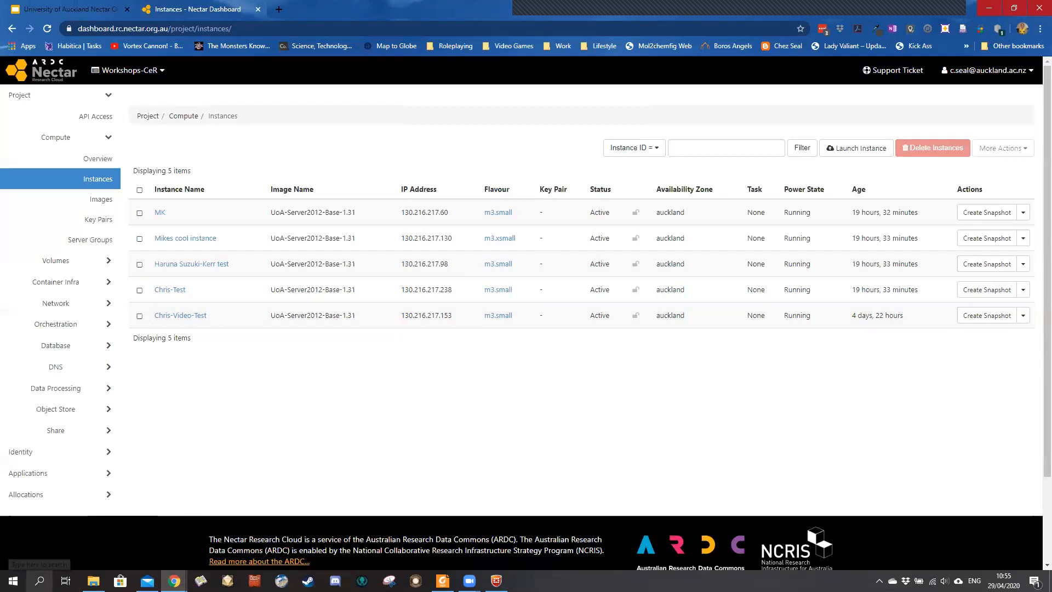
- Launch Remote Desktop Connection with 130.216.217.153 as the computer and move its window lower over the instances list
click(39, 581)
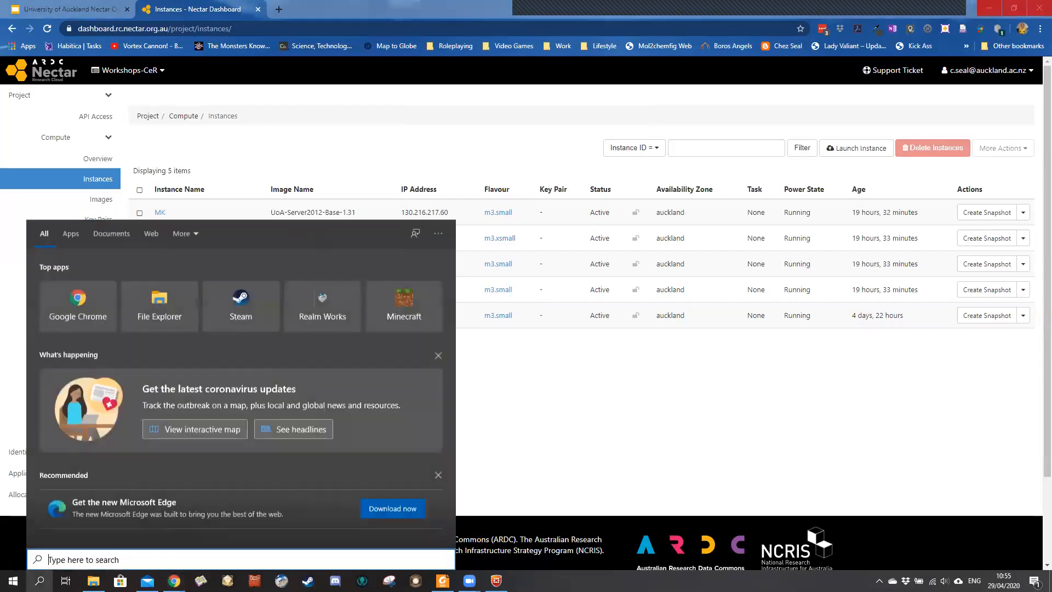
text(remote)
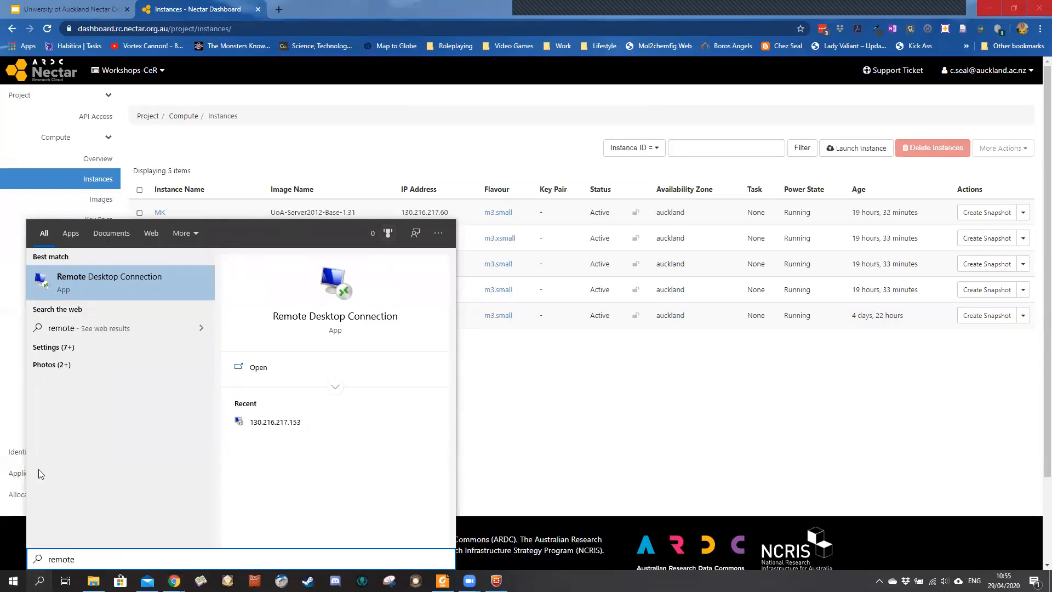
click(163, 287)
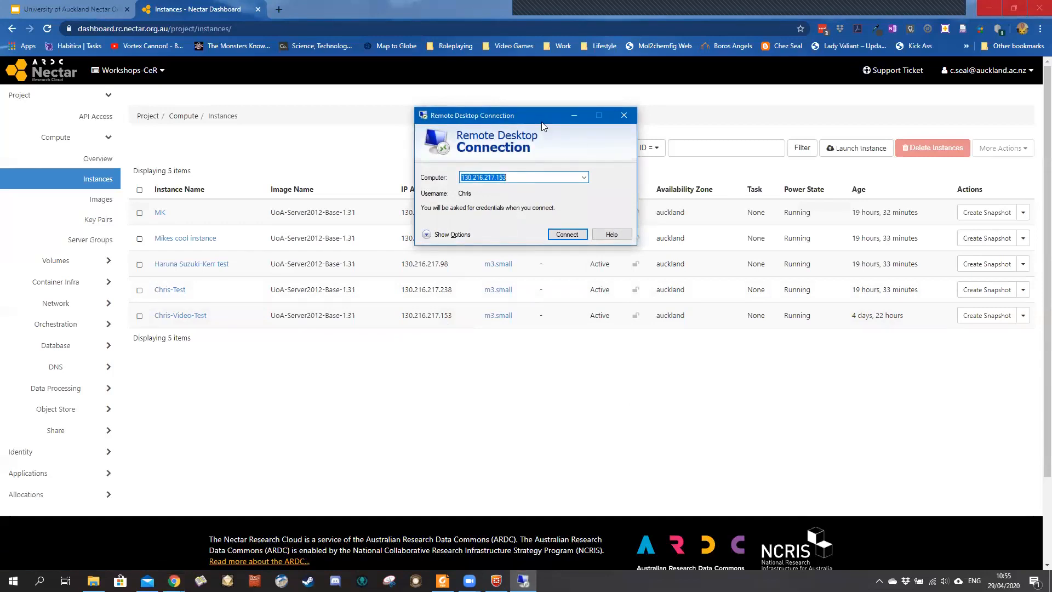
drag(543, 126, 590, 264)
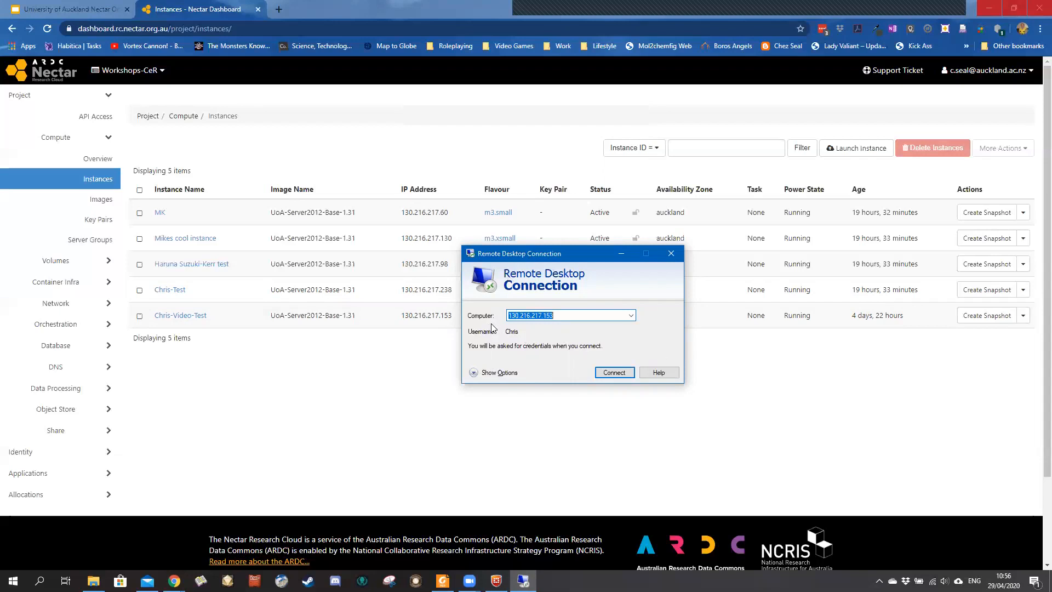
click(557, 315)
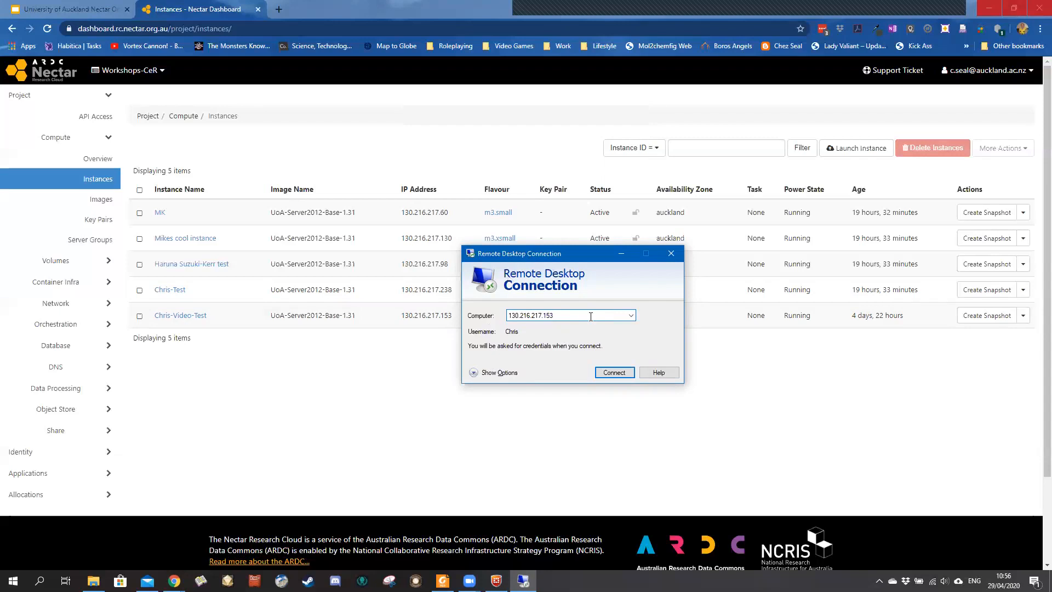
- Expand the full connection options and place the cursor in the Username field
click(509, 374)
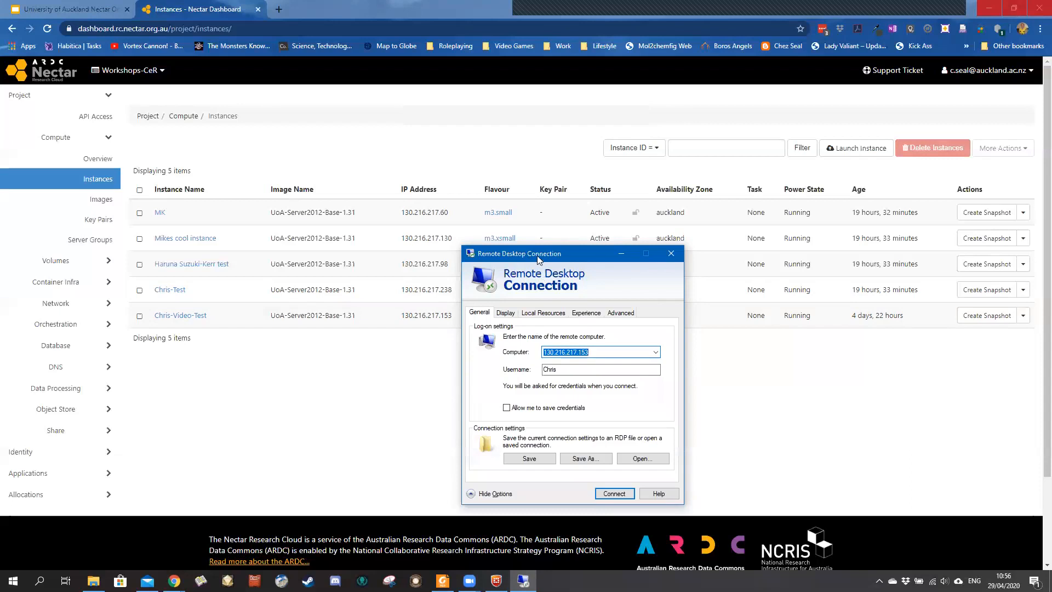
drag(537, 253, 543, 179)
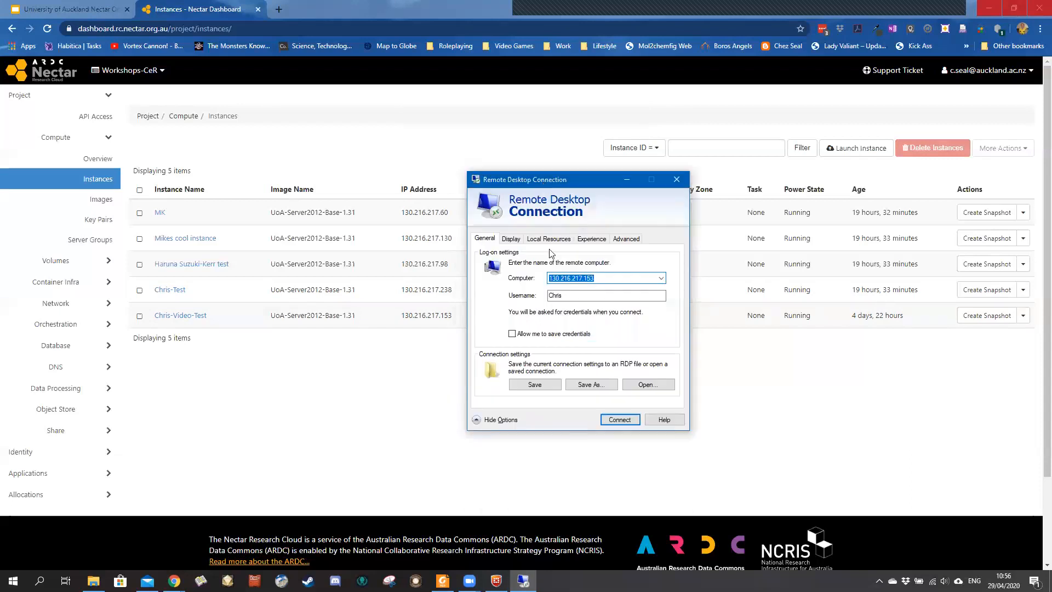
click(573, 297)
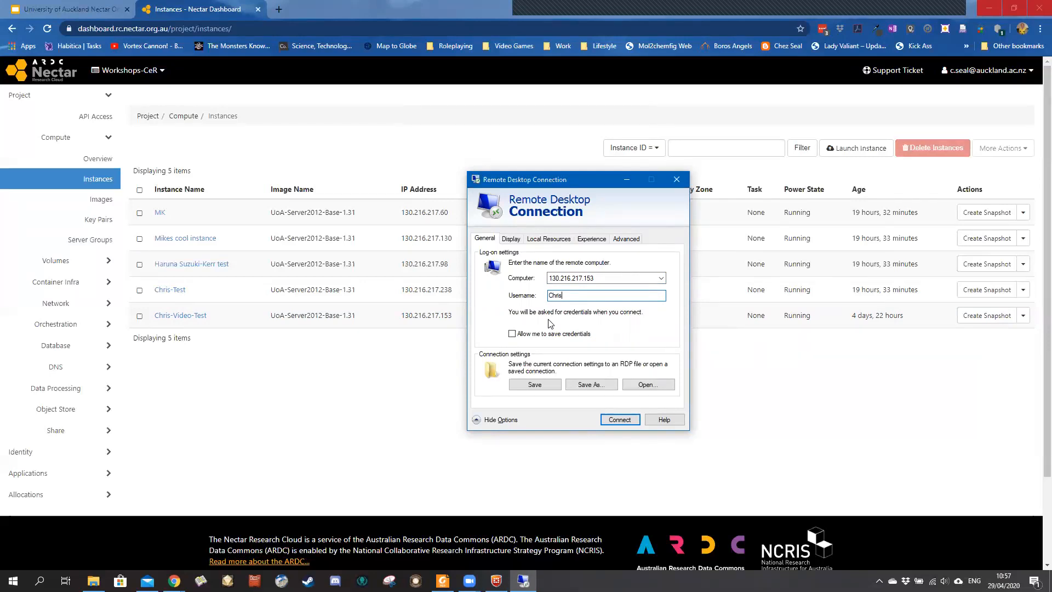
- Check in the local devices and resources which drives are shared with the remote session, including Local Disk (C:), and accept the selection
click(558, 243)
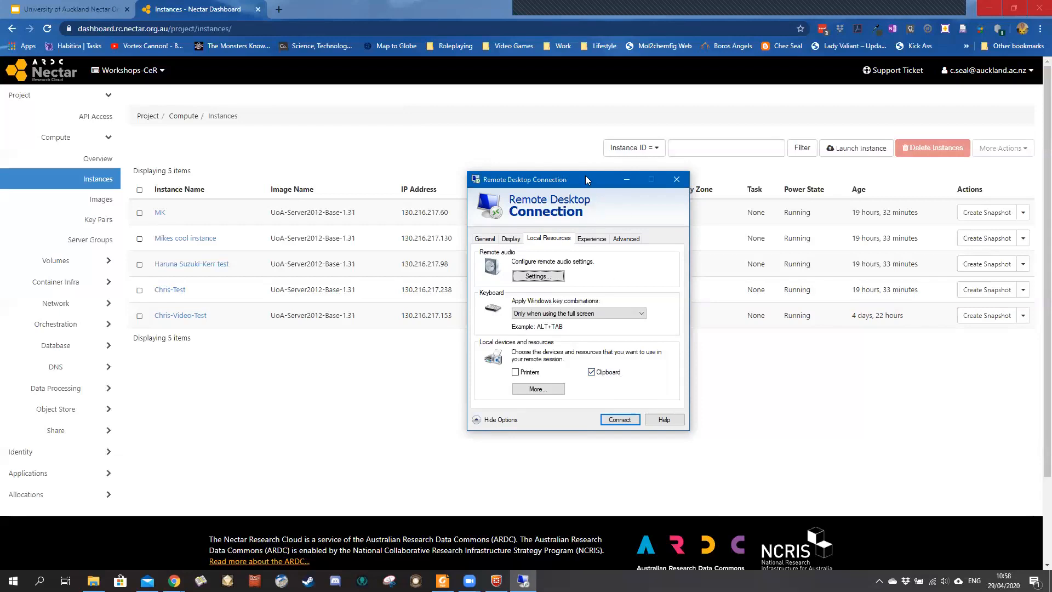
drag(587, 180, 582, 117)
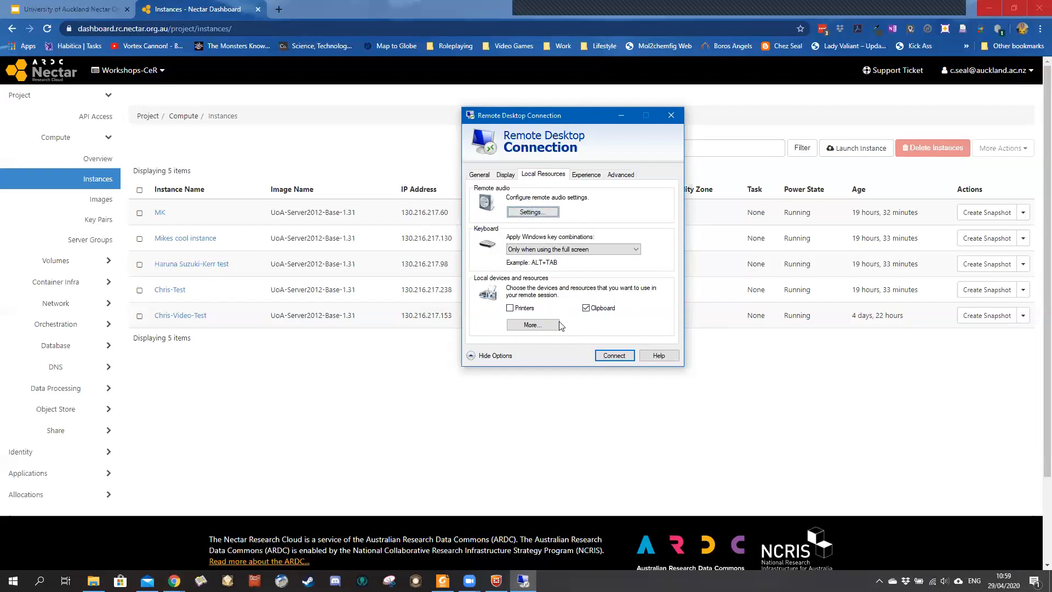
click(539, 326)
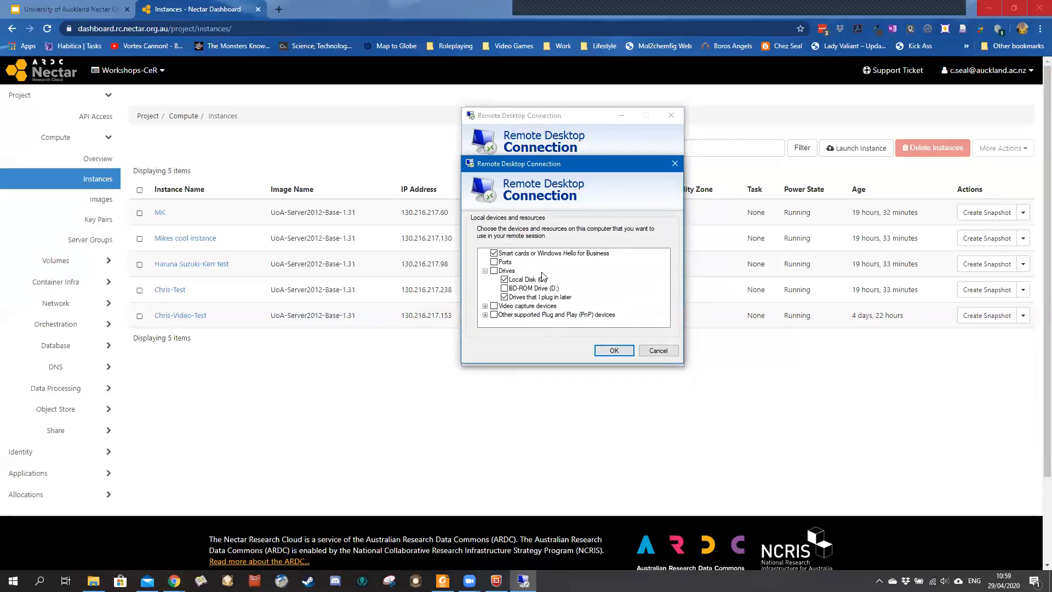
click(485, 271)
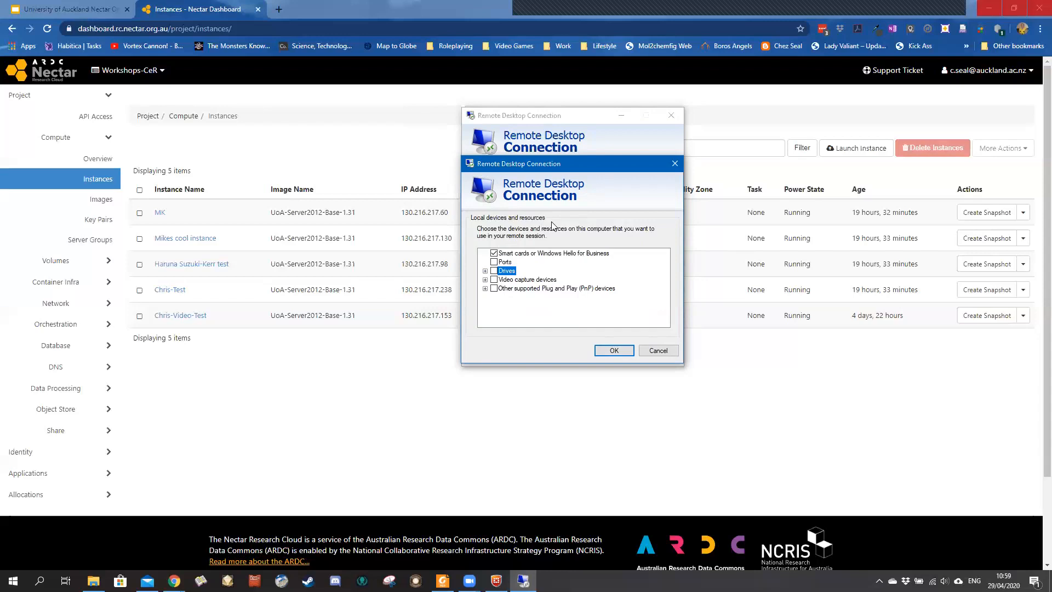
click(485, 272)
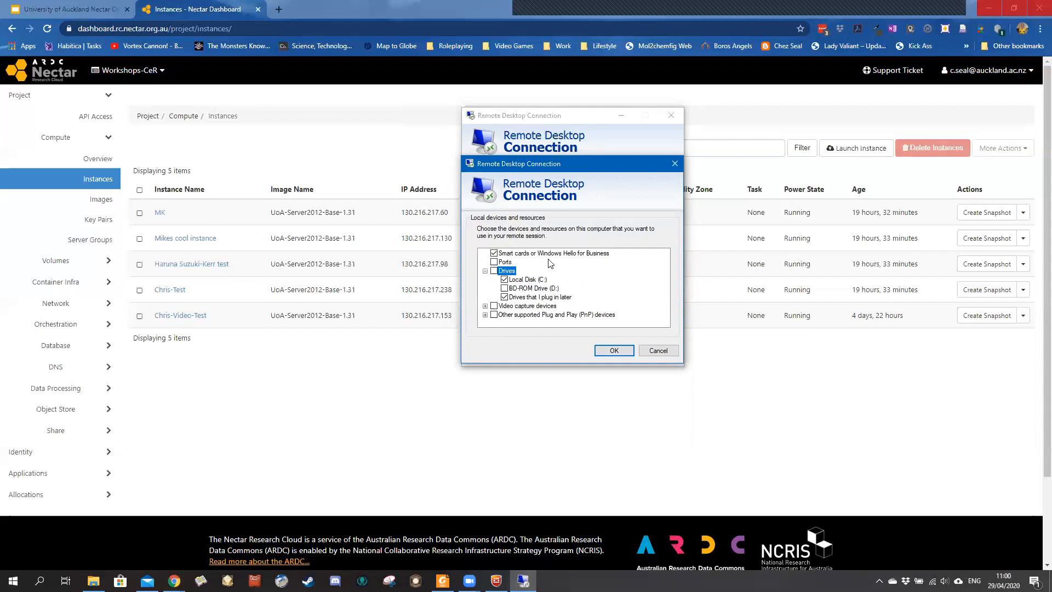
click(608, 352)
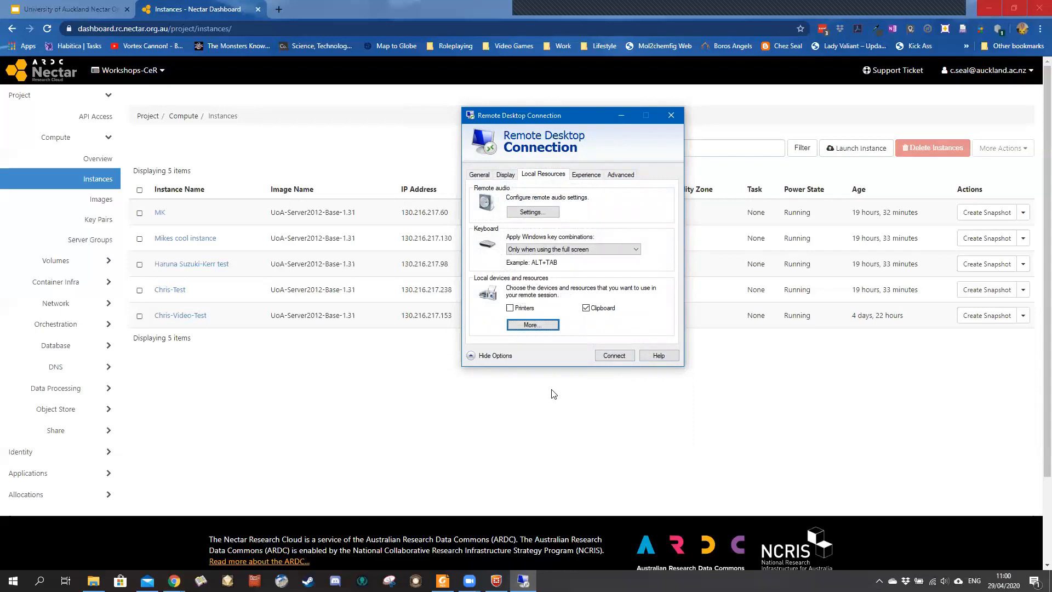
click(608, 357)
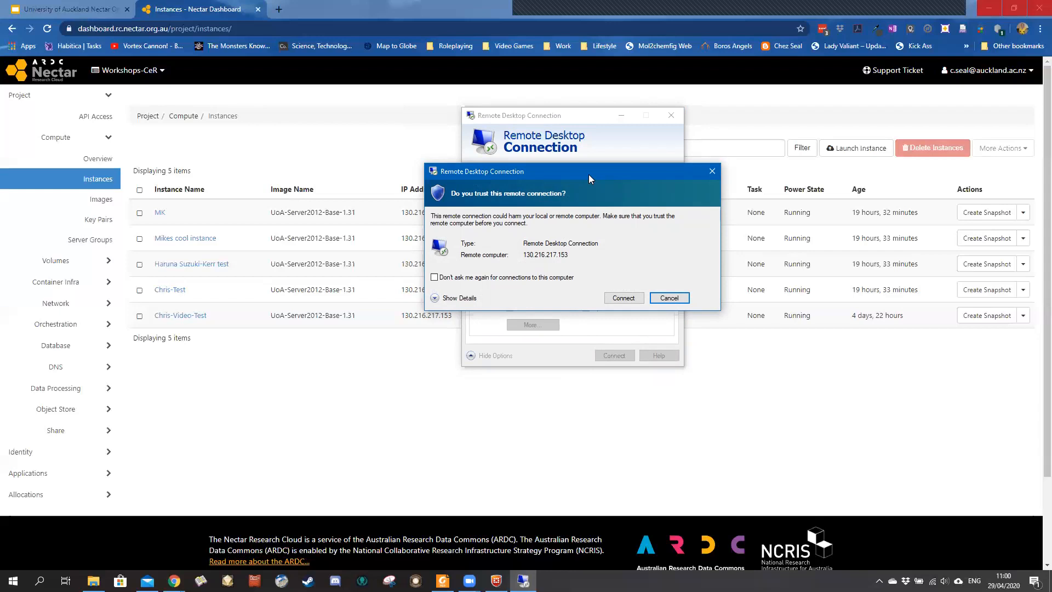
drag(589, 178, 622, 240)
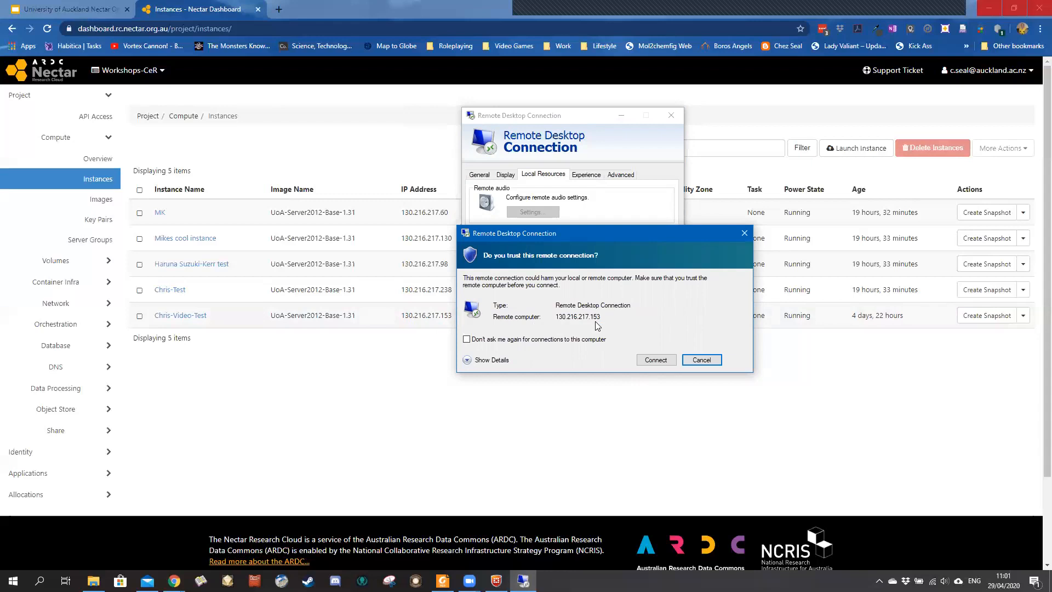
click(655, 360)
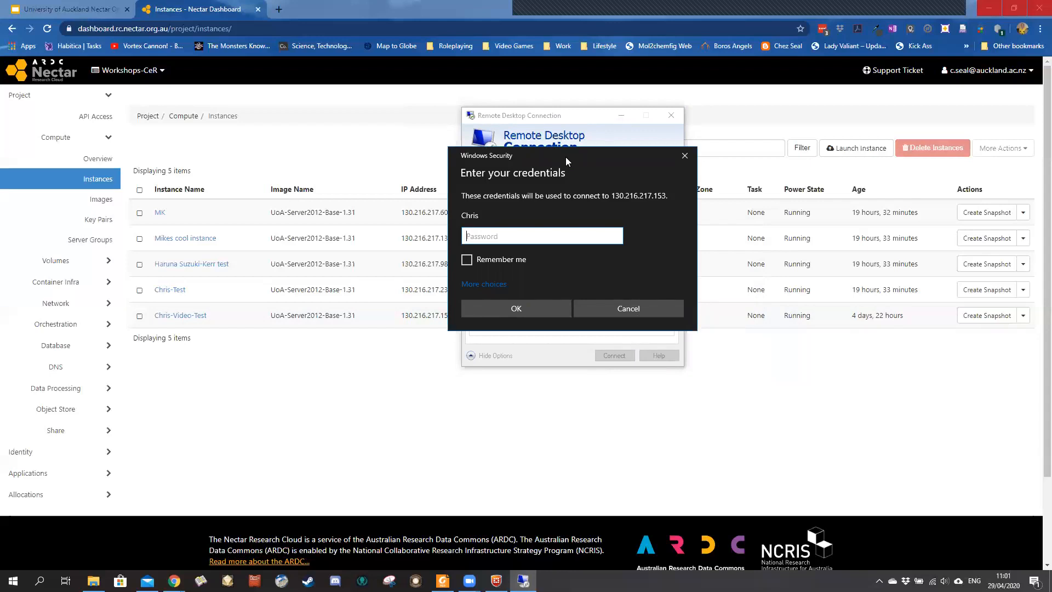
- Log on by entering the account password, and connect despite the certificate errors
drag(566, 157, 577, 236)
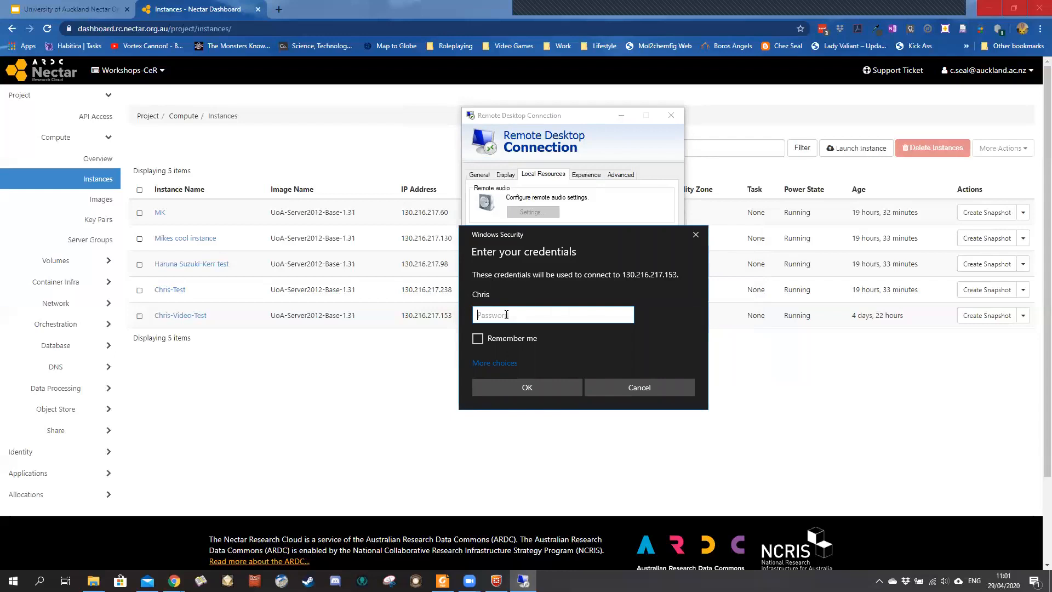
text(••••••••••••)
click(496, 386)
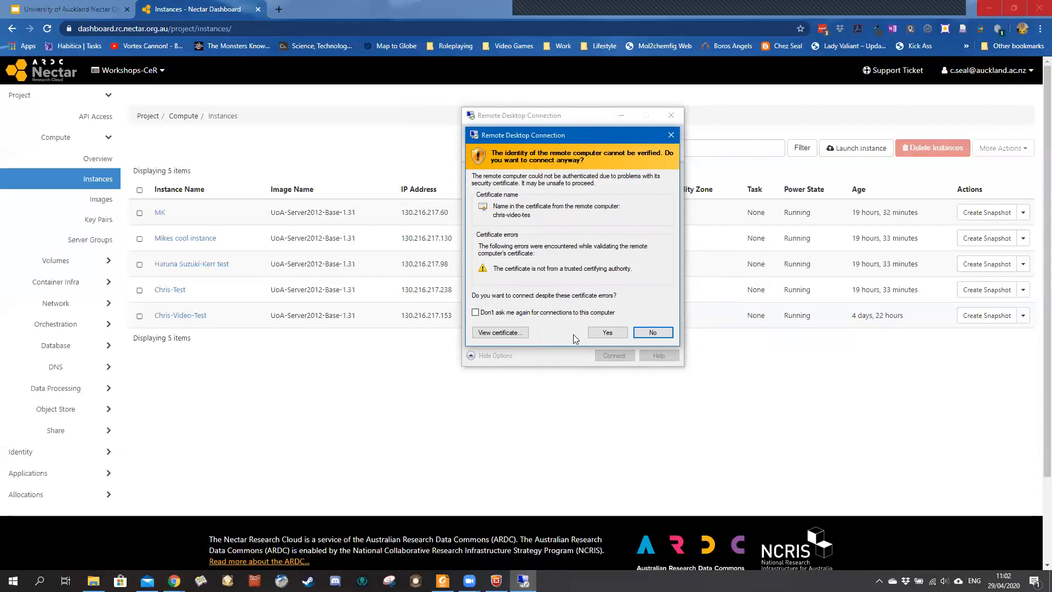
click(606, 336)
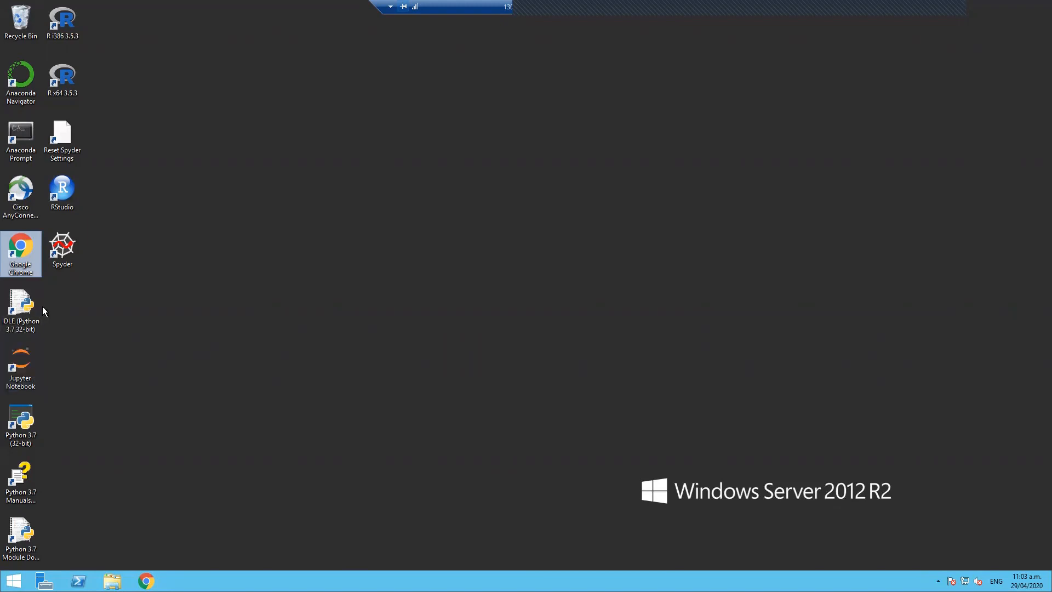
- Search the web for "cat videos" in Google Chrome on the remote desktop, and close the browser
double_click(22, 250)
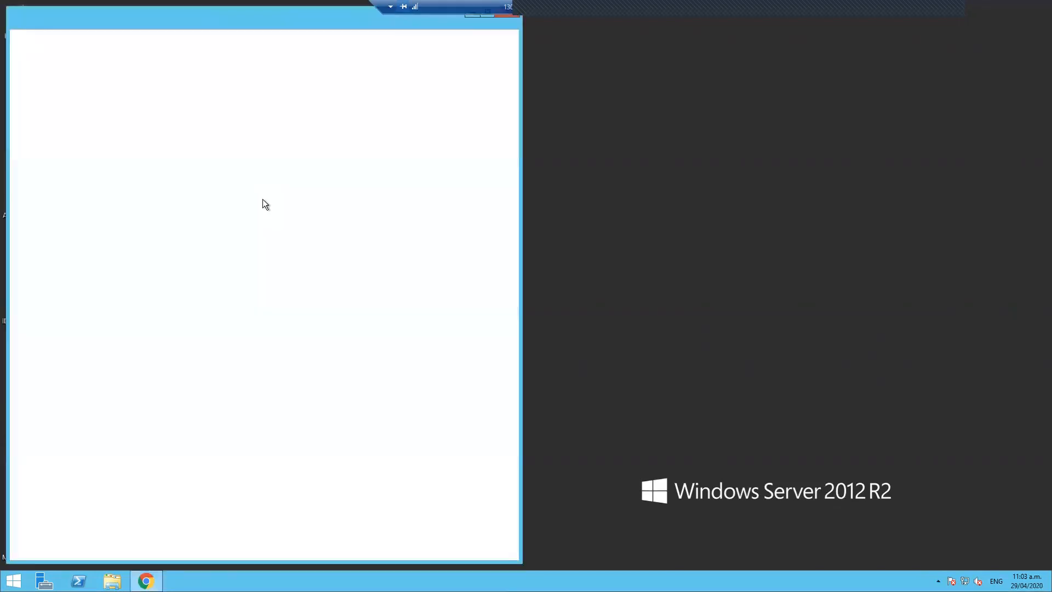
text(c)
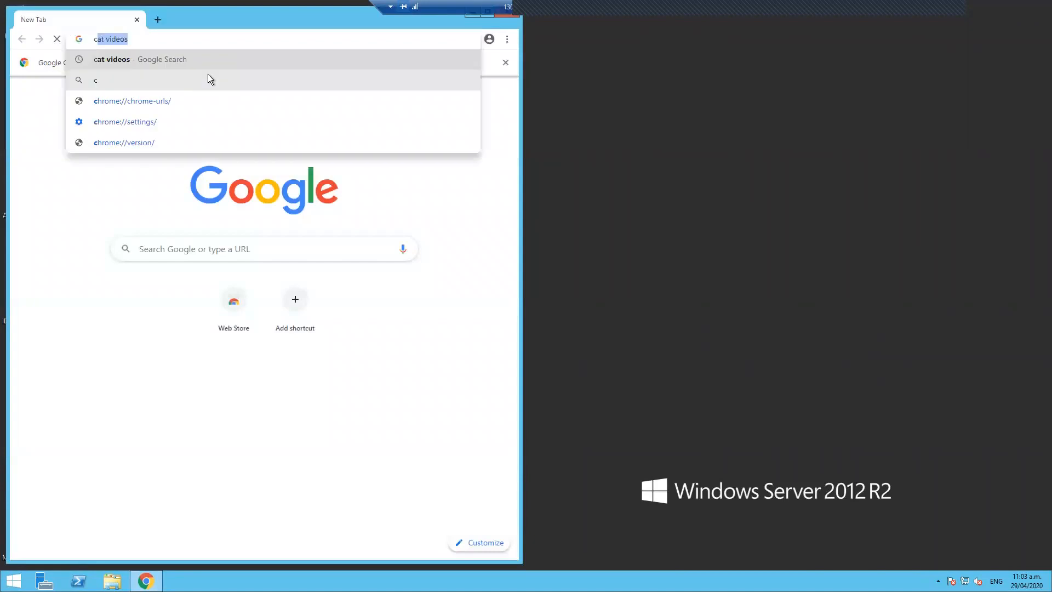
text(at videos)
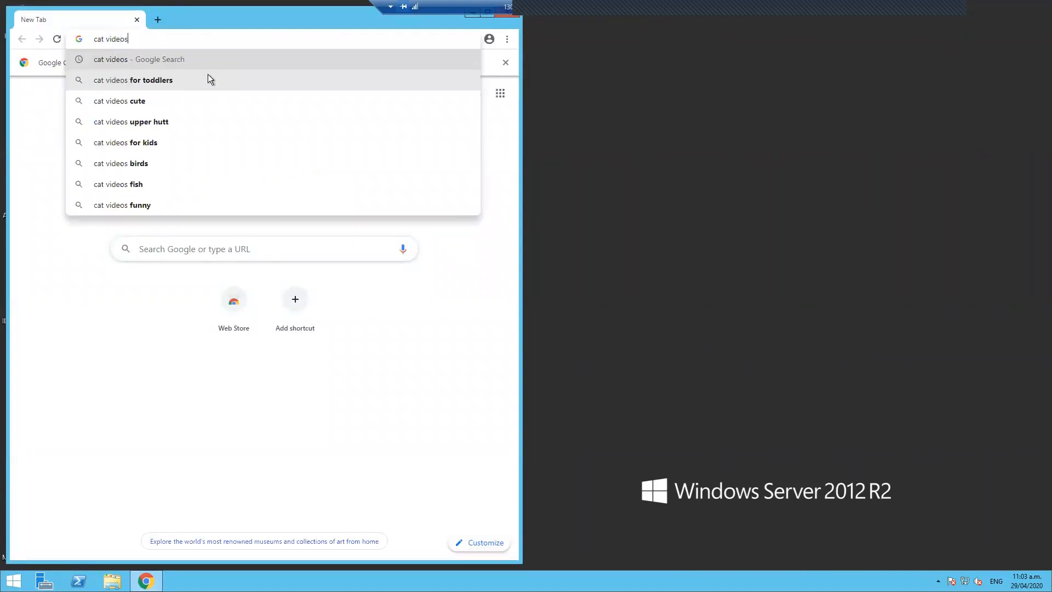
key(Return)
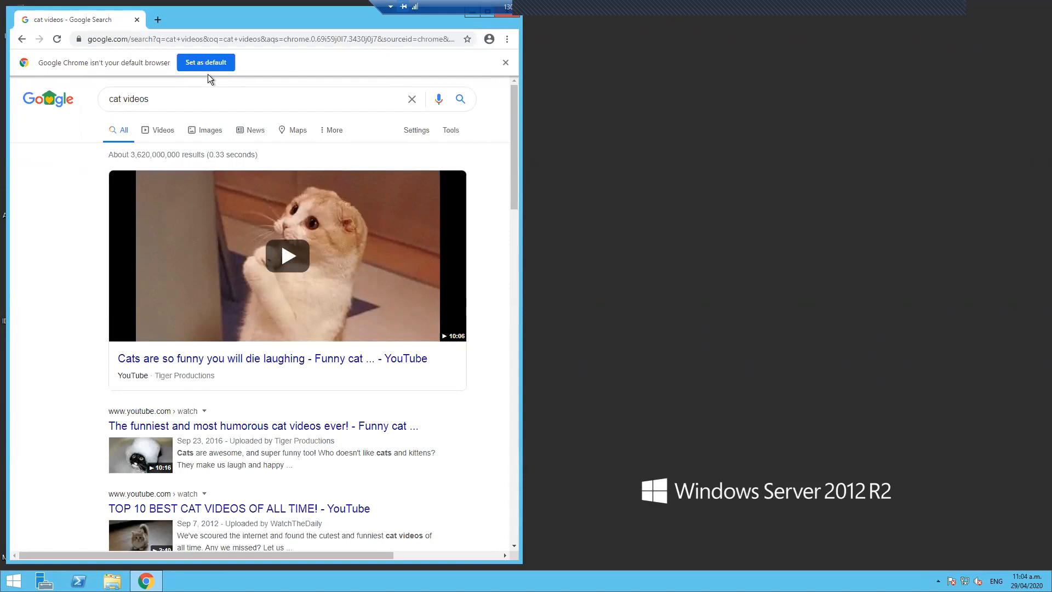
click(513, 17)
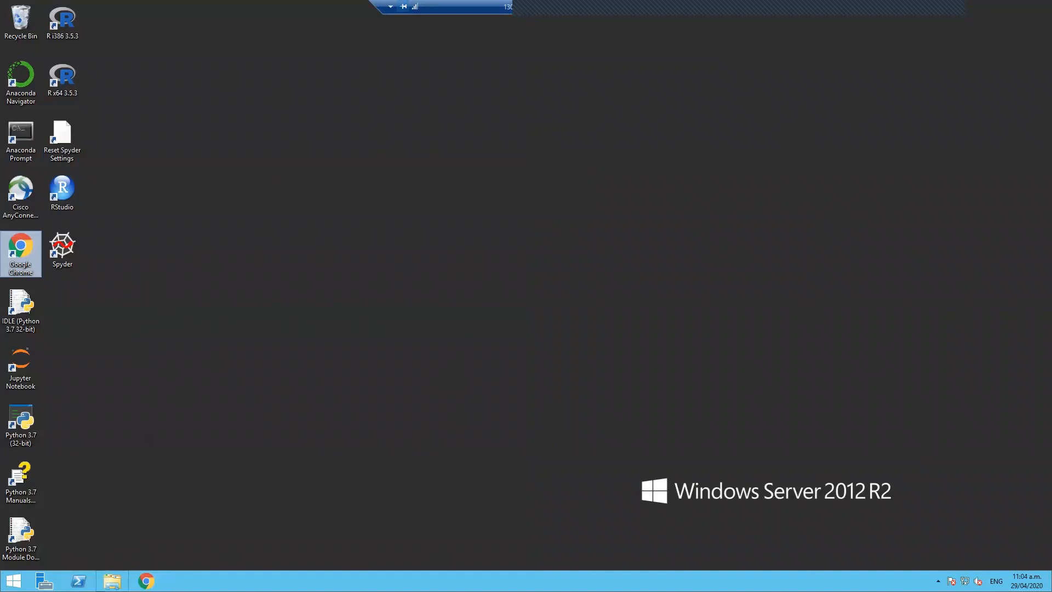
- Open File Explorer on the remote desktop, inspect the OS (C:) and Data (D:) drives, and open C on DESKTOP-S2LPBLL
click(112, 581)
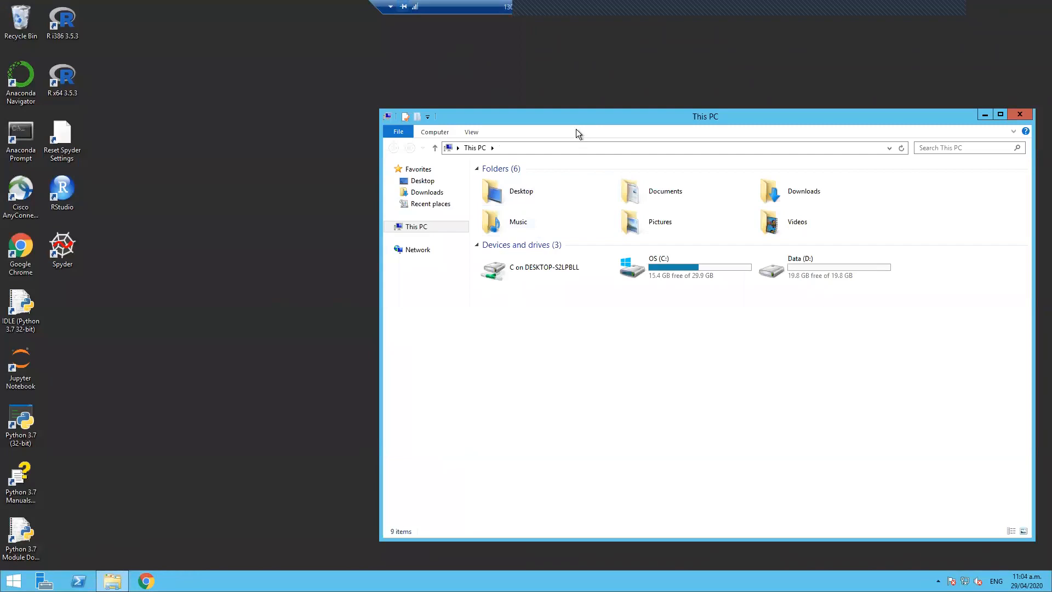
drag(578, 123, 506, 93)
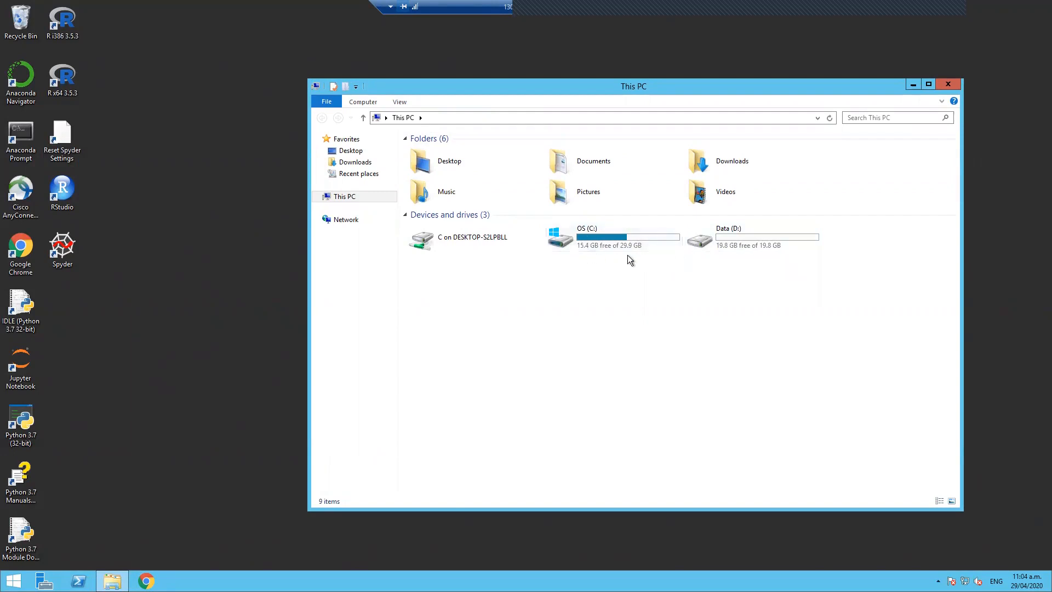
mouse_move(598, 235)
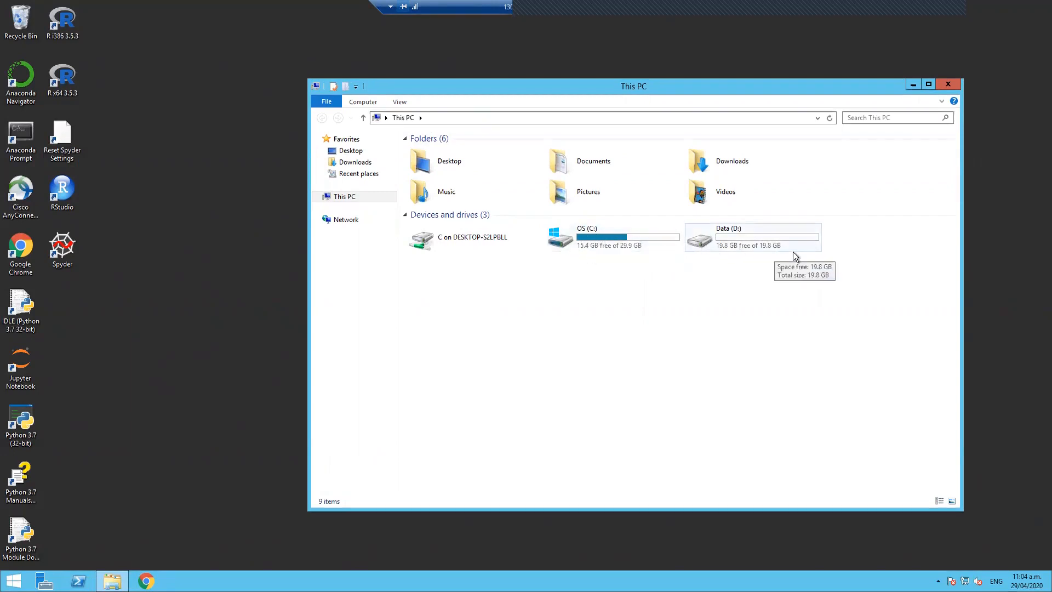
mouse_move(747, 246)
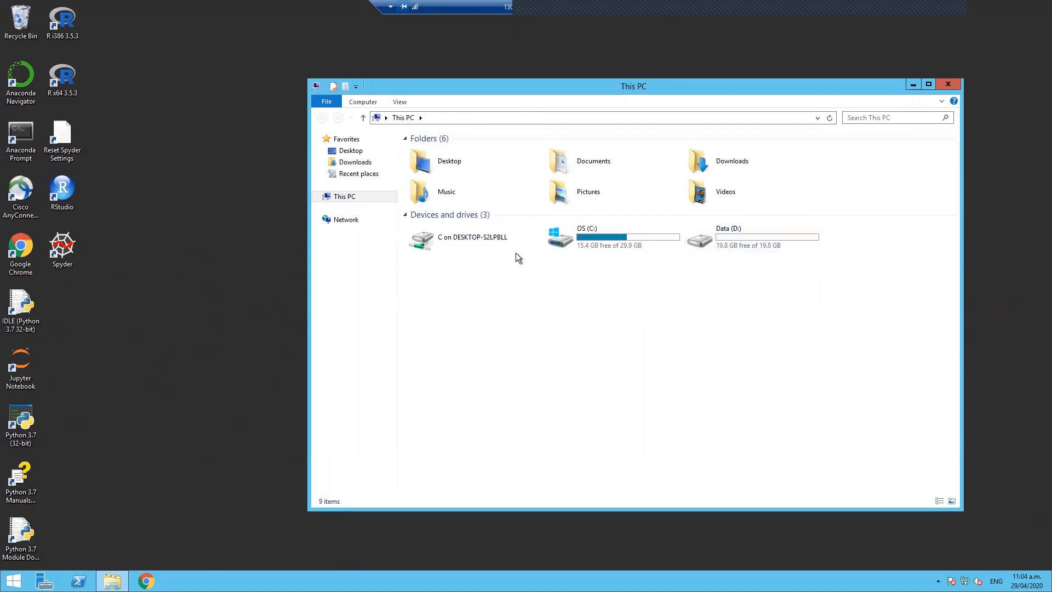
mouse_move(503, 250)
double_click(445, 241)
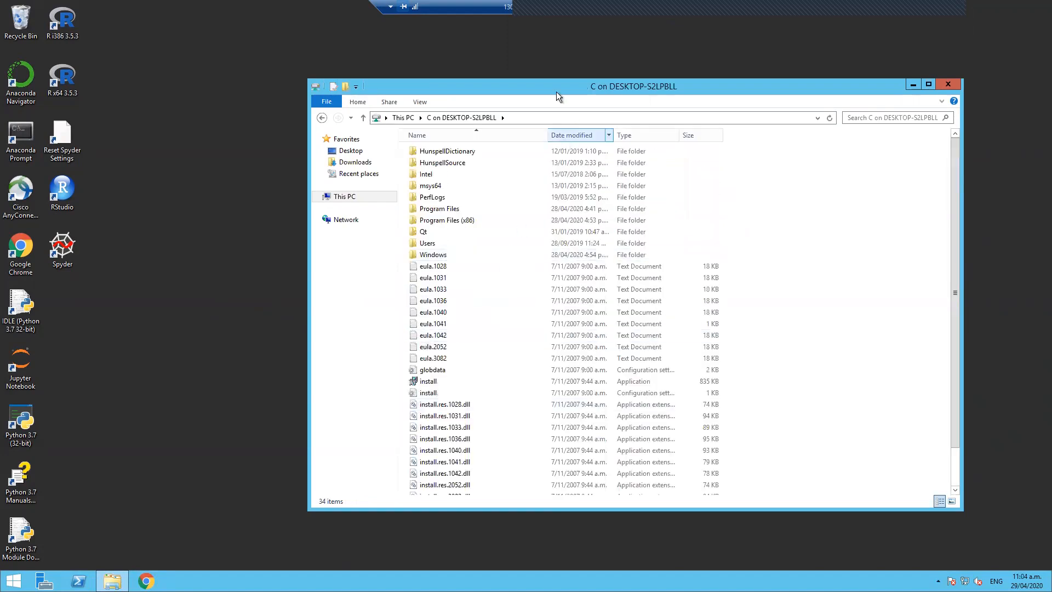
- Open Data (D:) in a second File Explorer window and arrange it beside the C on DESKTOP-S2LPBLL window
drag(551, 87, 357, 47)
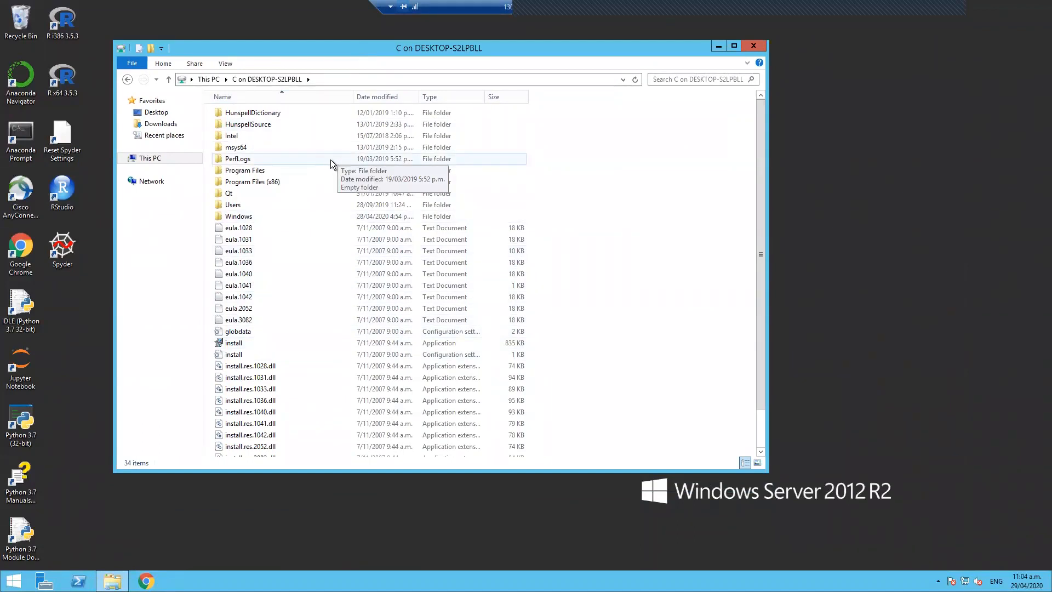
drag(539, 51, 456, 42)
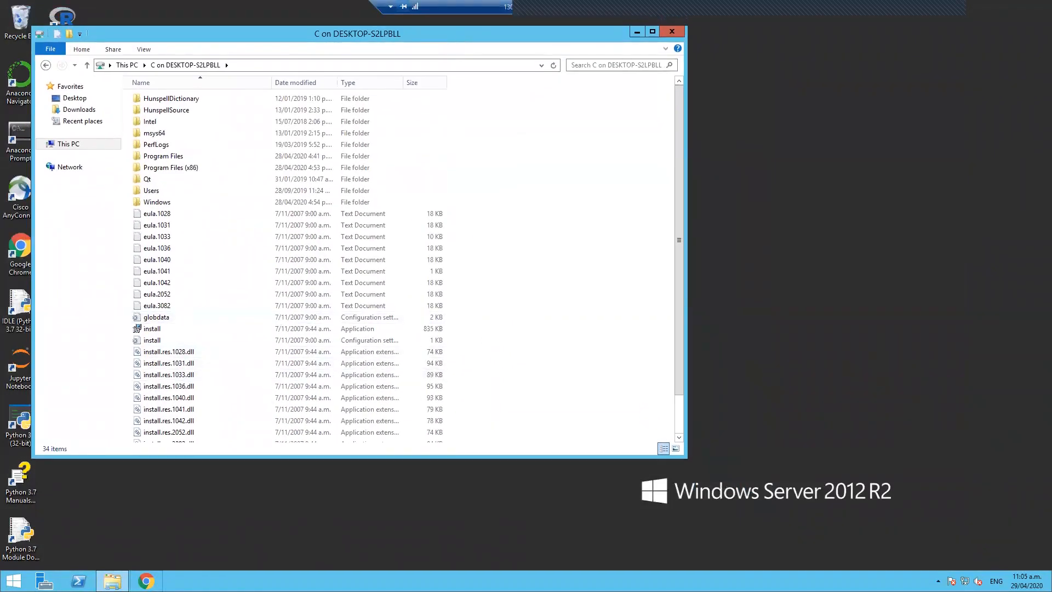
key(super+e)
drag(544, 45, 878, 126)
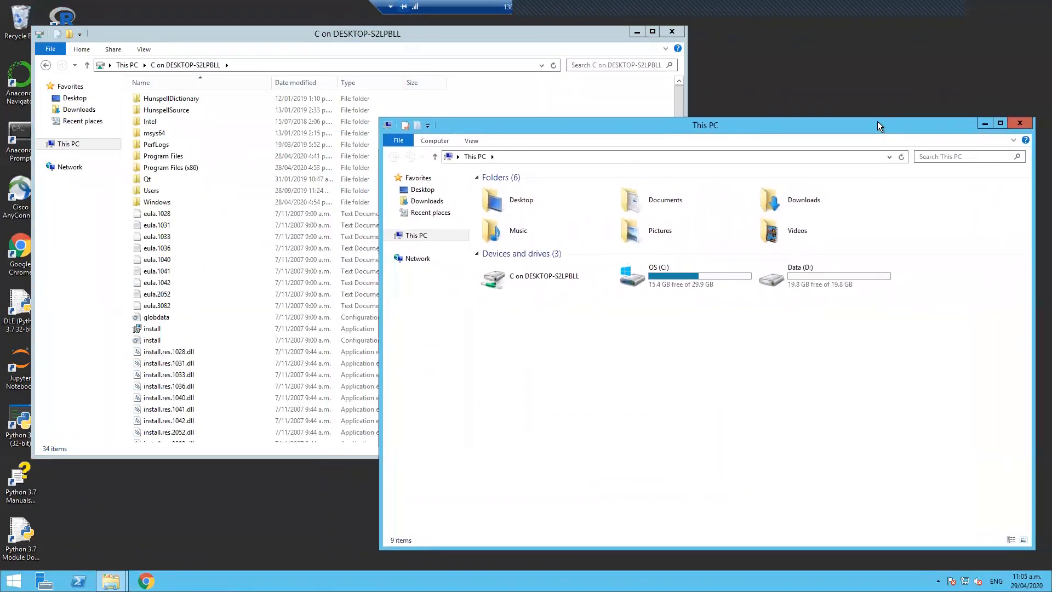
double_click(804, 290)
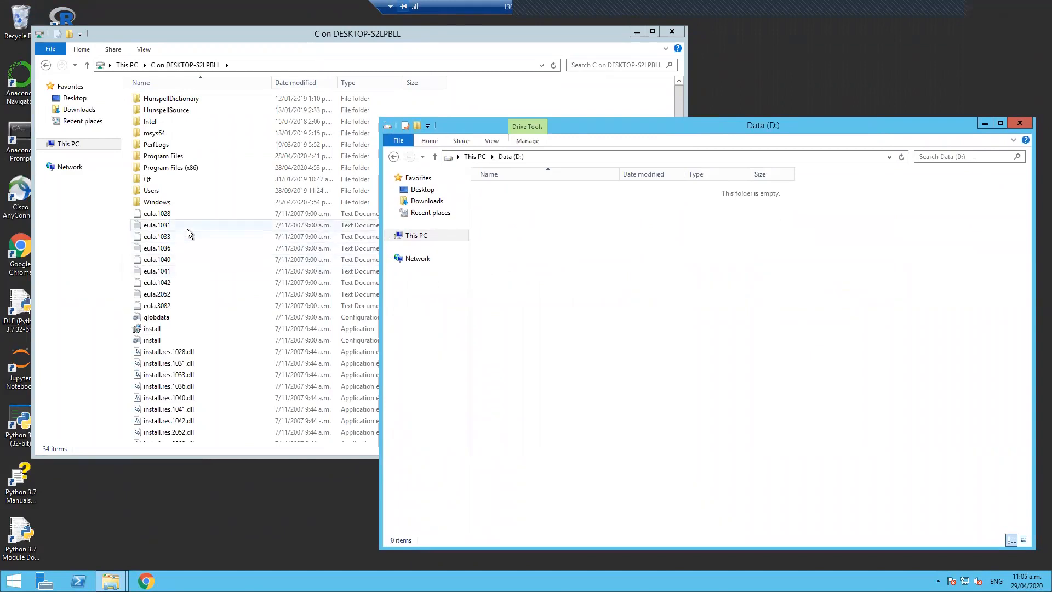
- Copy eula.1028 from C on DESKTOP-S2LPBLL to Data (D:), authorizing the copy with the Administrator account's password
click(170, 215)
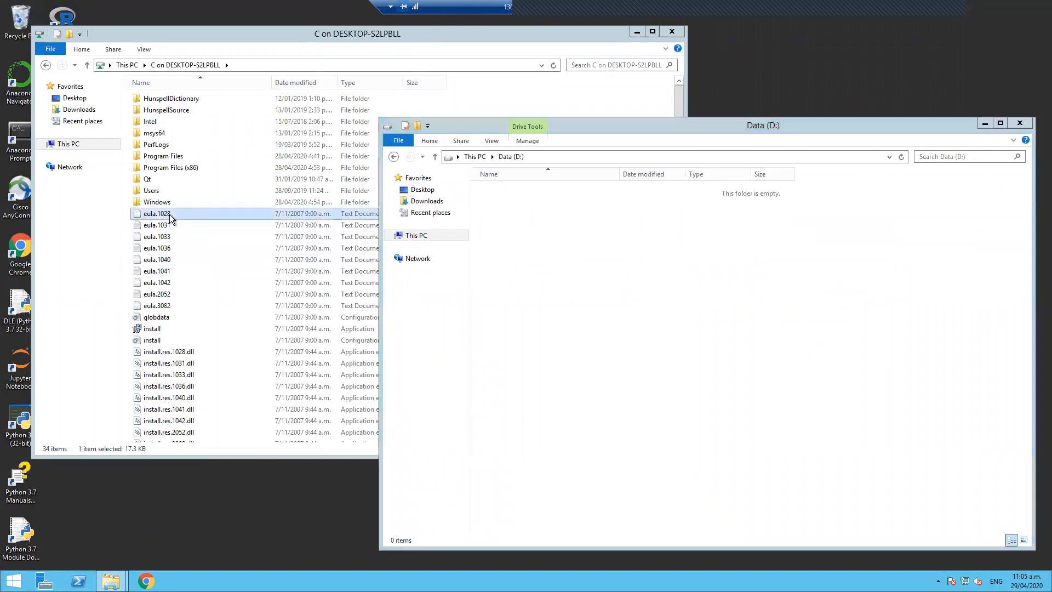
click(475, 258)
drag(476, 257, 518, 248)
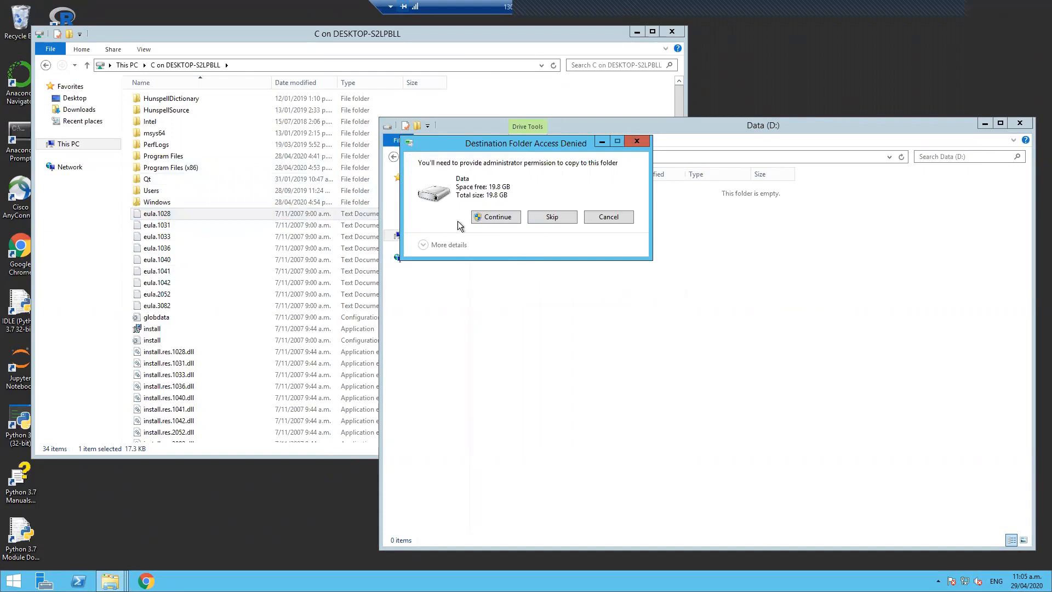
click(489, 217)
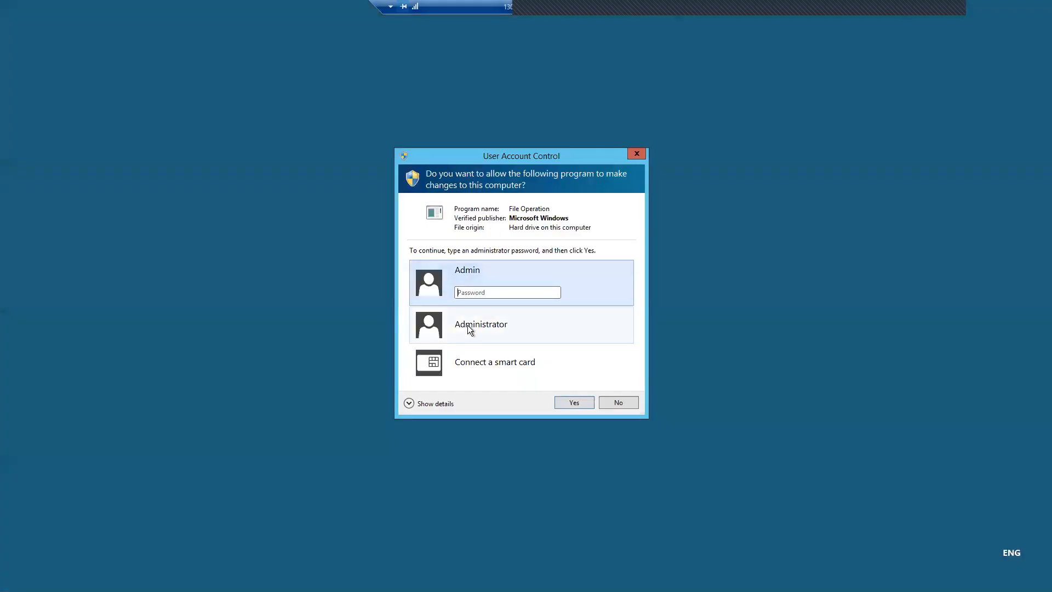
click(468, 327)
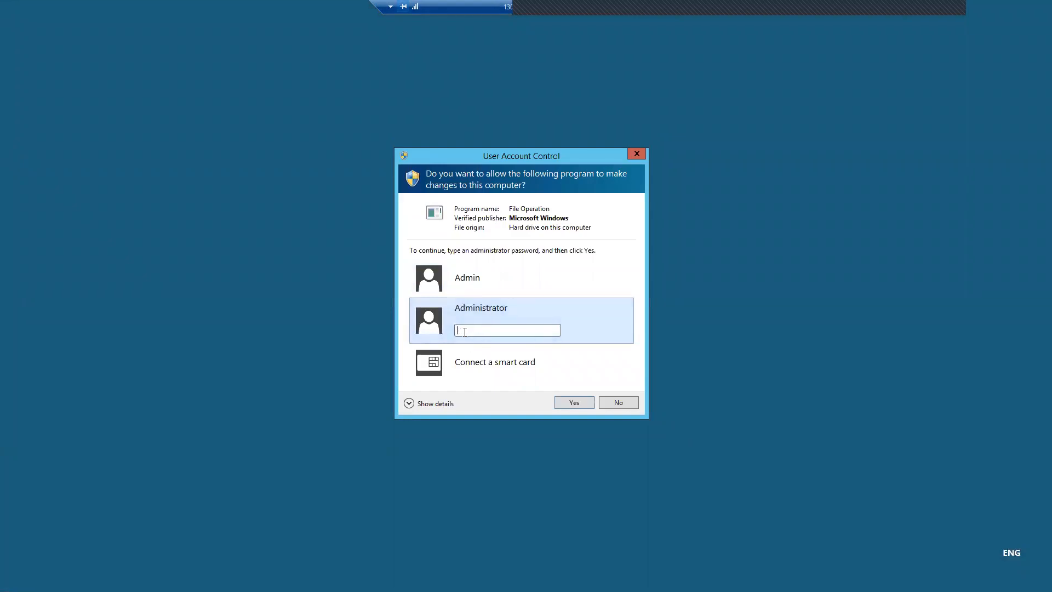
text(•••••••••••)
key(Return)
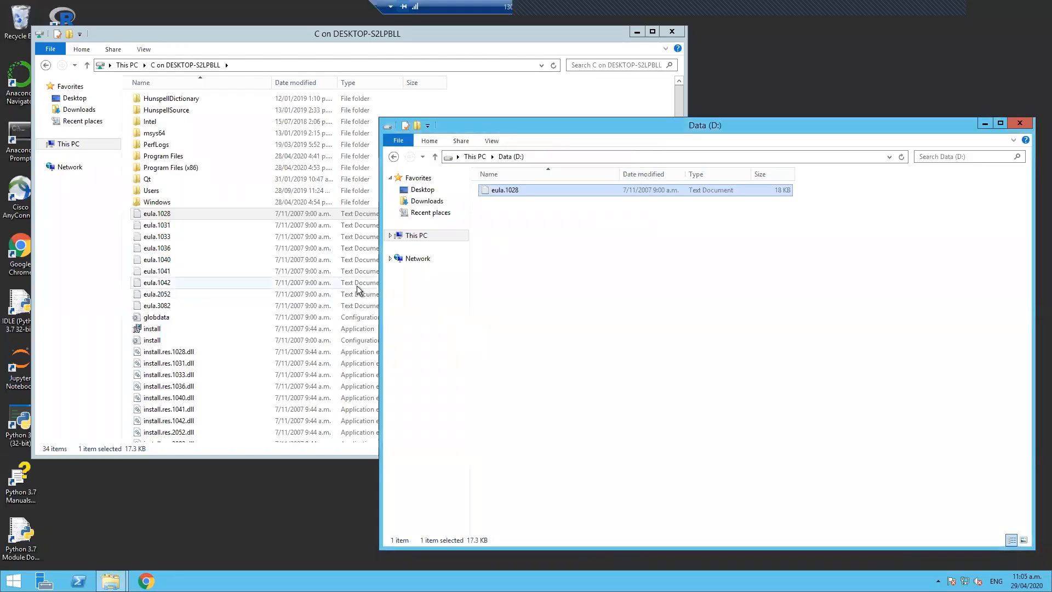
- Open the local and the copied eula.1028 in separate Notepad windows and compare their contents
double_click(242, 211)
drag(479, 170, 458, 96)
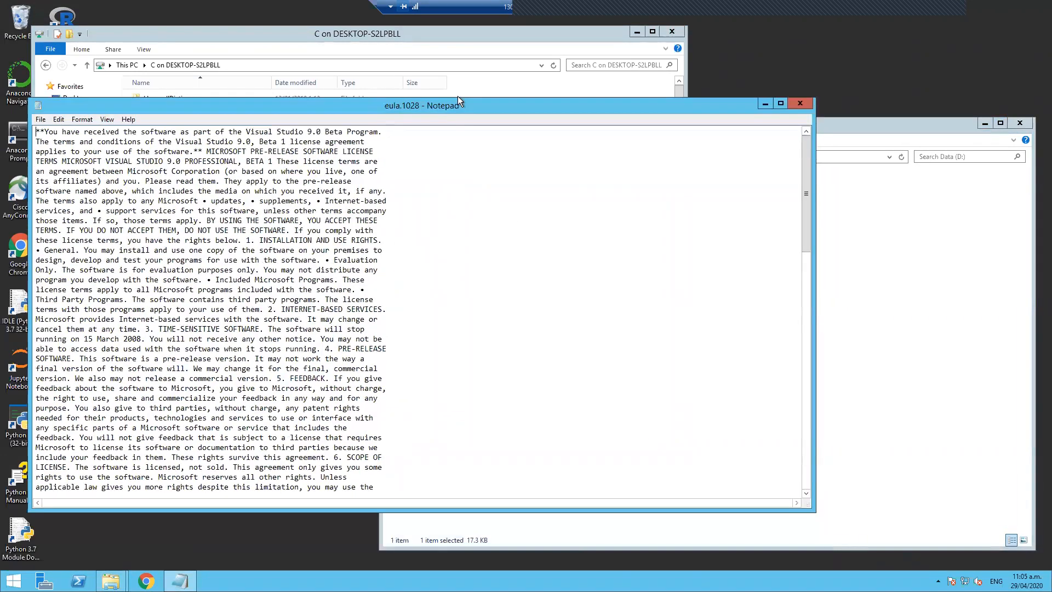
click(889, 199)
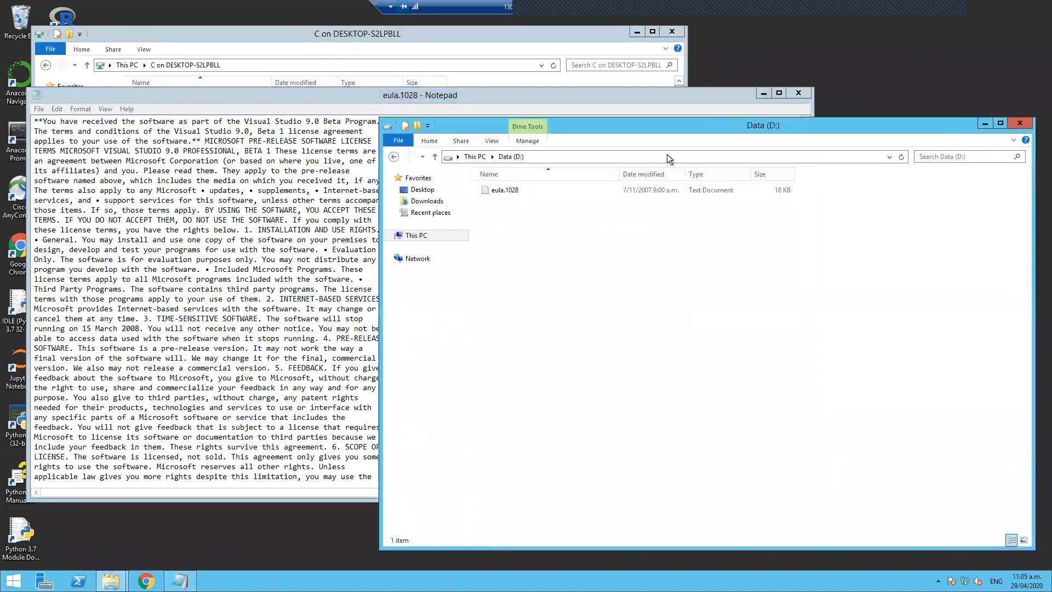
double_click(550, 191)
drag(488, 167, 850, 99)
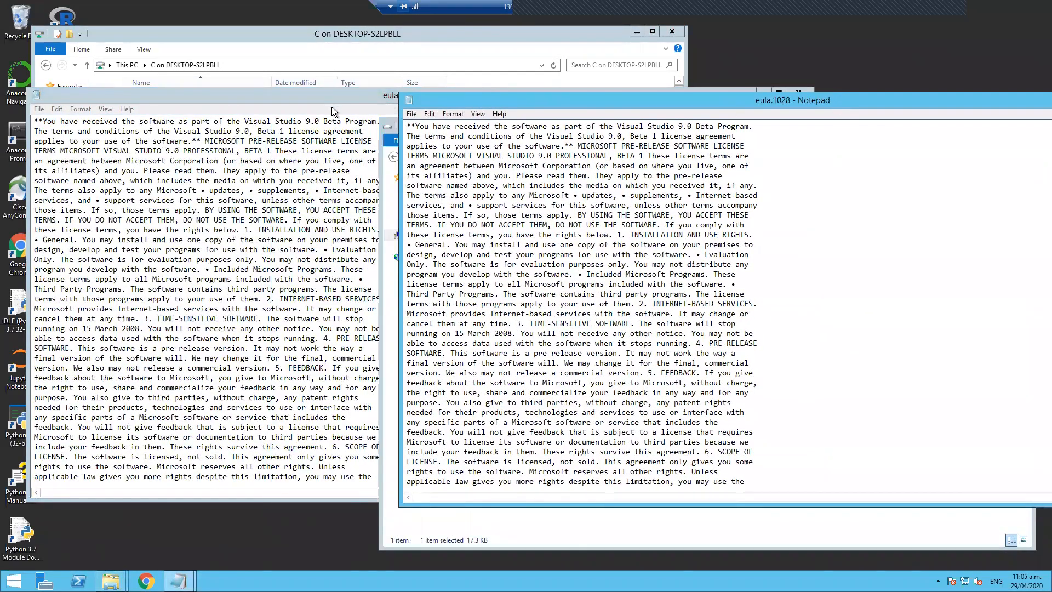
click(328, 101)
click(850, 97)
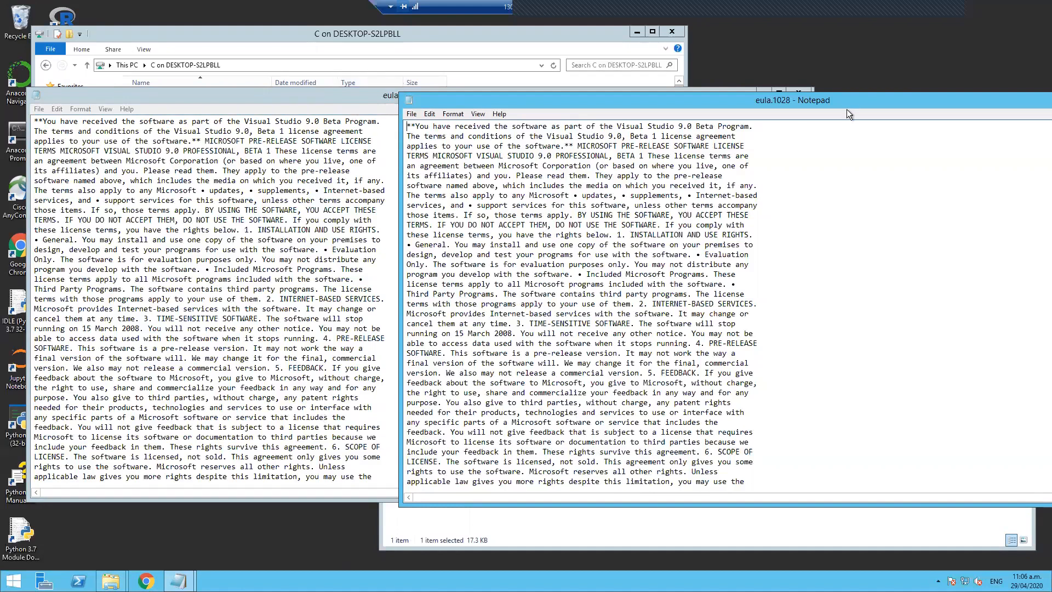
- Close both eula.1028 Notepad windows and both File Explorer windows
drag(850, 99, 600, 159)
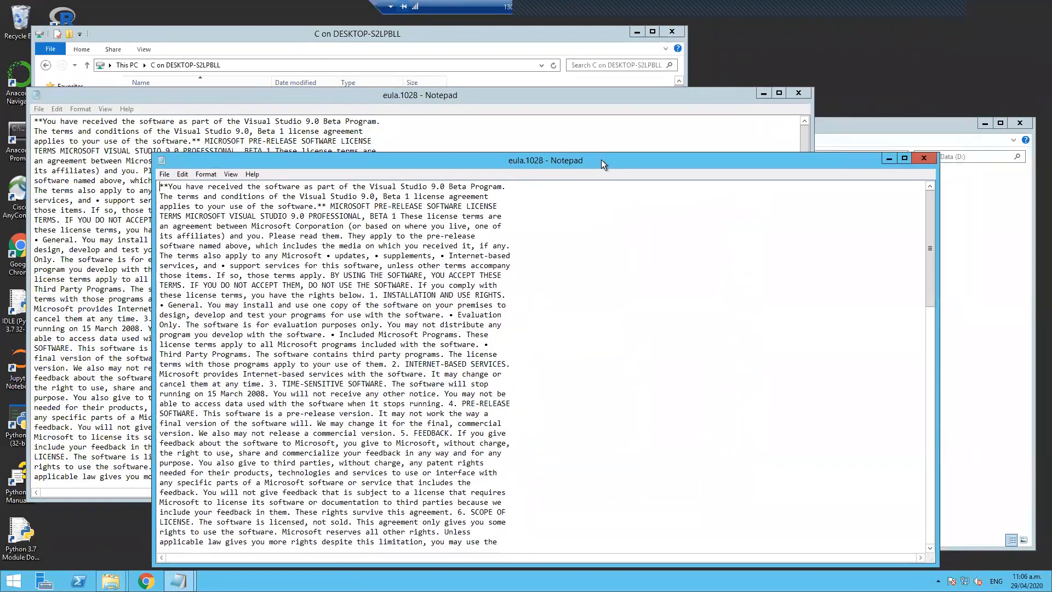
click(924, 158)
click(799, 94)
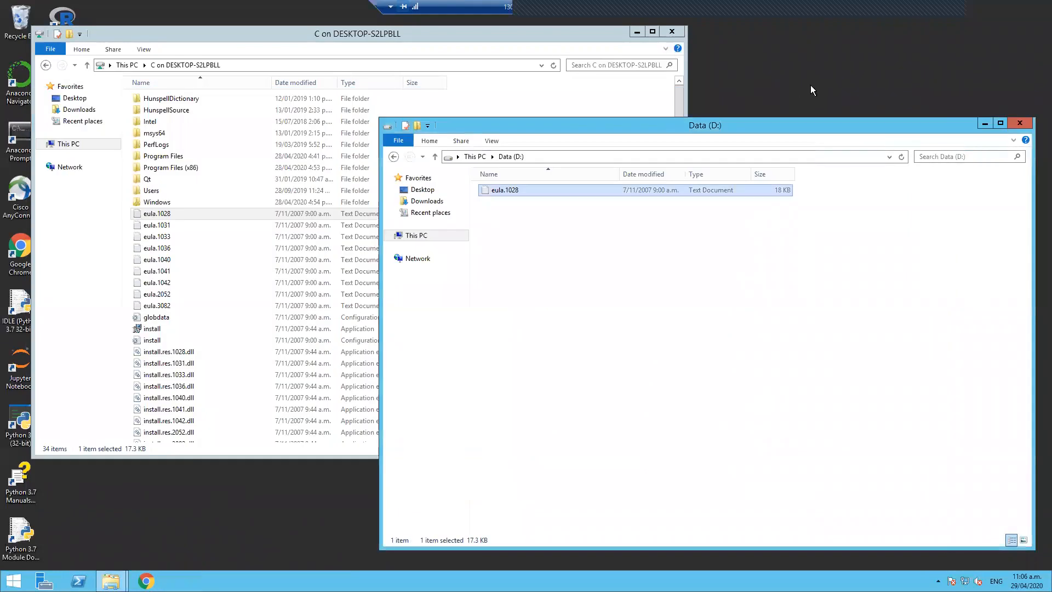
click(1014, 120)
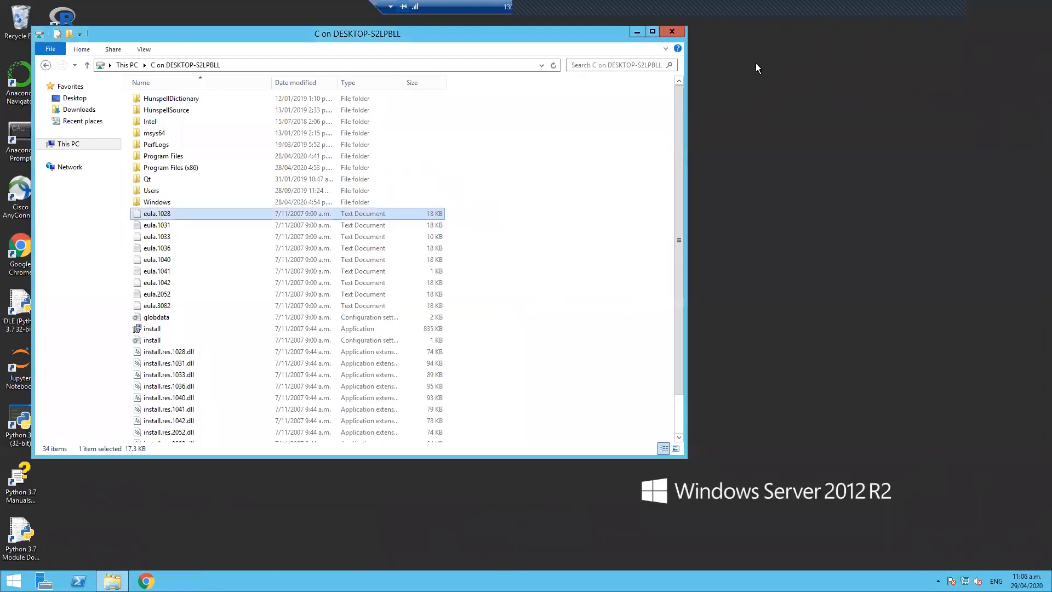
click(678, 33)
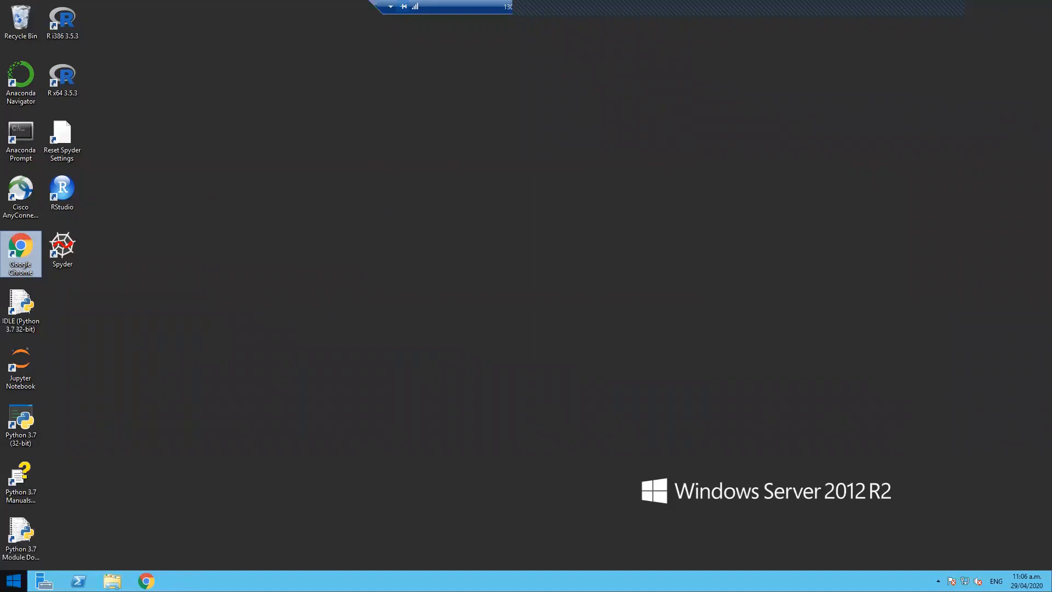
- Disconnect the Remote Desktop session from the Start screen's power options
click(13, 580)
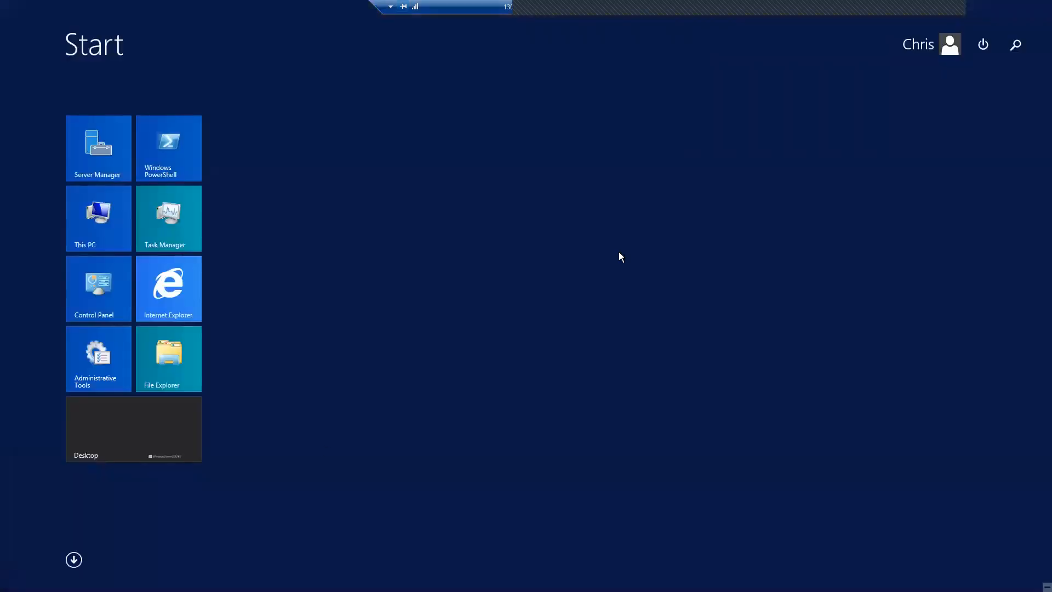
click(982, 53)
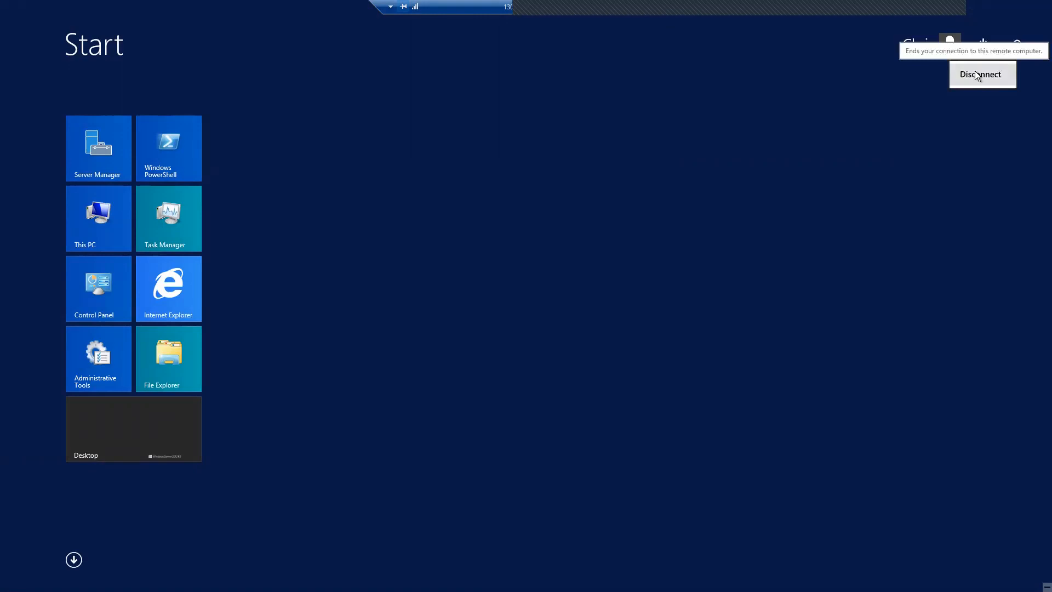
click(978, 74)
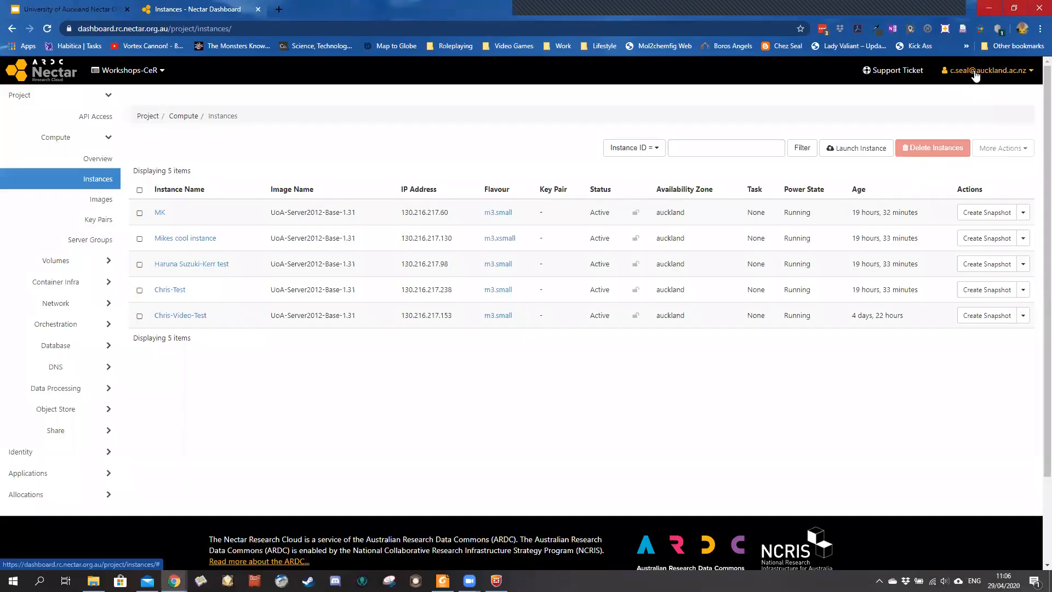